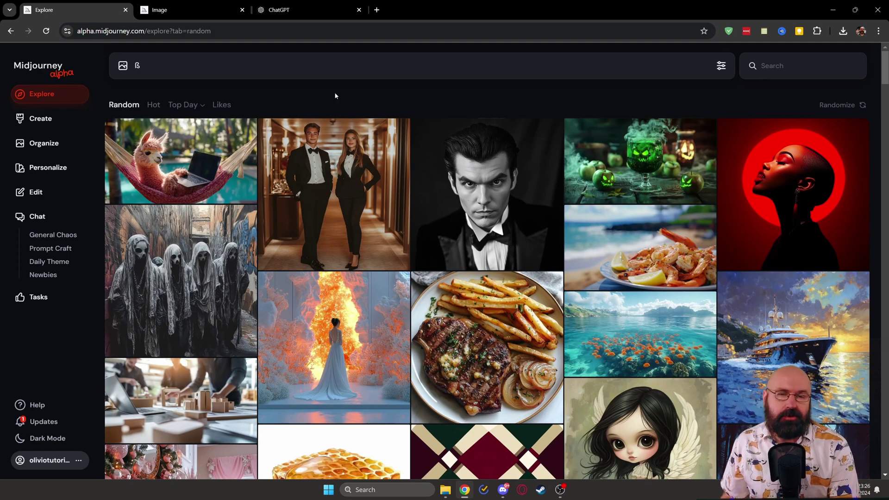
Step: Check the prompt settings panel, close it, then bring up the editor from the sidebar
left_click(721, 66)
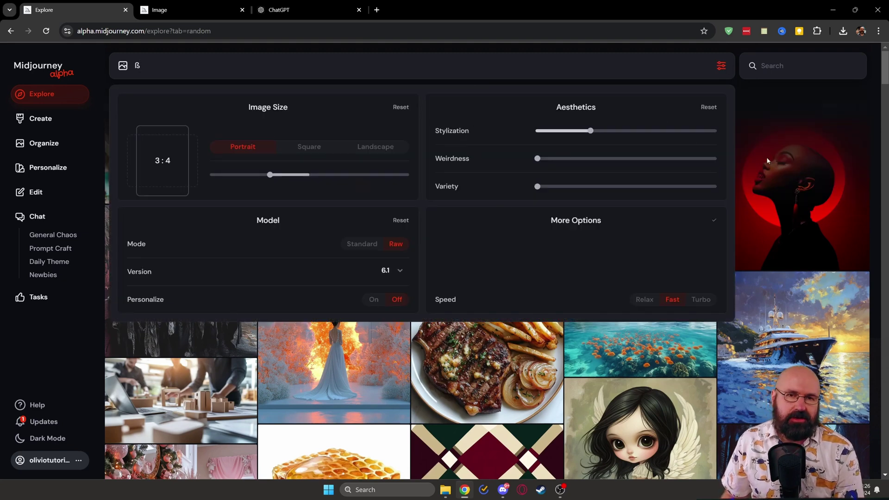
left_click(722, 66)
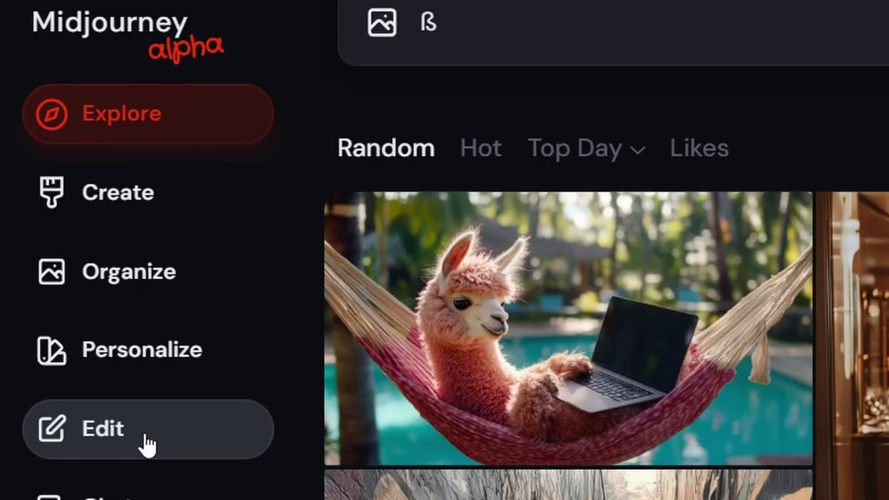
left_click(148, 446)
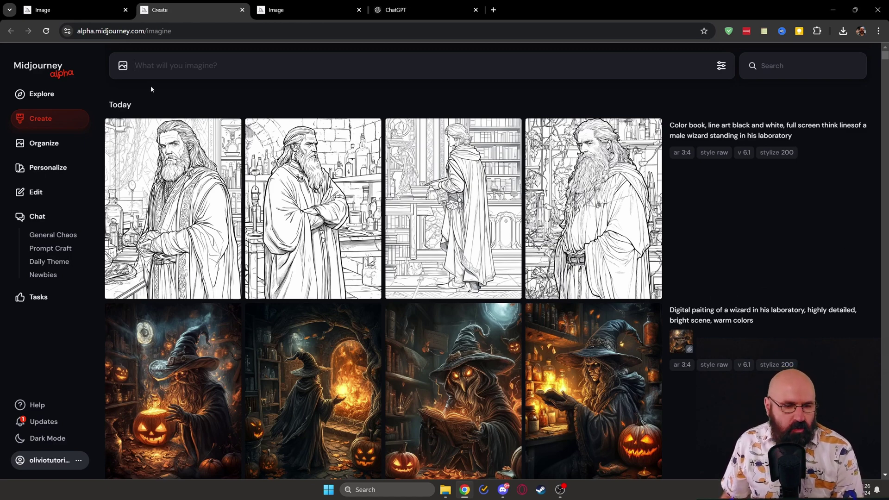
Step: Send the first wizard line-art image to the Editor and move to the empty editor tab
left_click(174, 162)
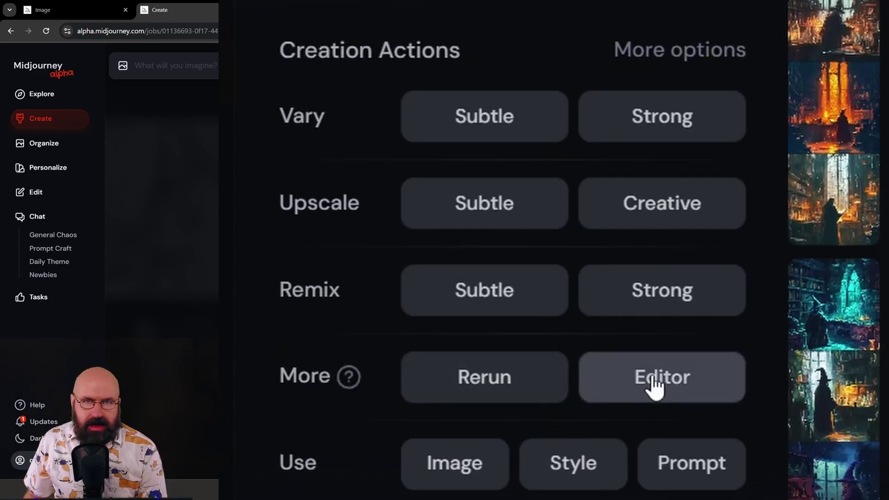
left_click(655, 379)
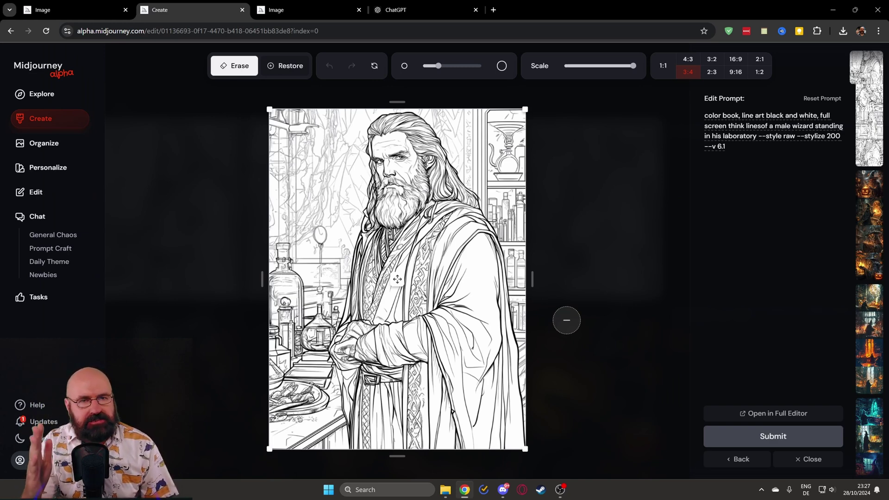
key("ctrl+shift+Tab")
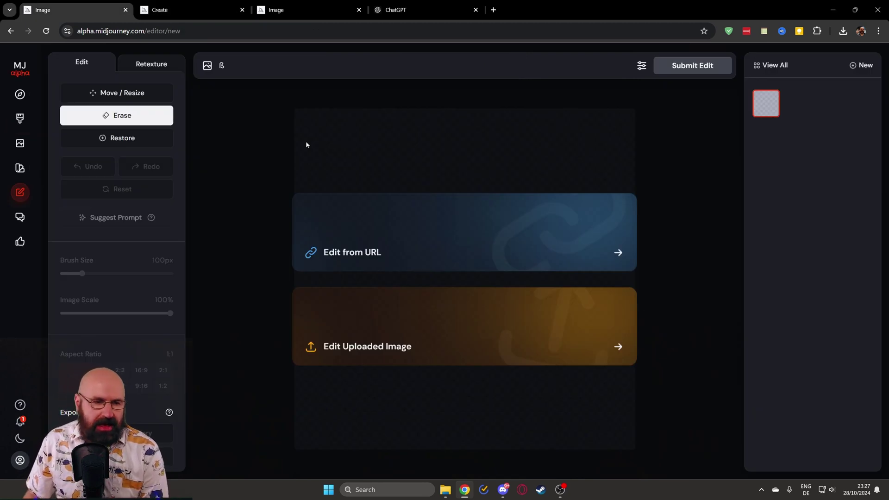
Step: Paste the living-room photo URL, erase its centre, then restore that area fully
key("ctrl+v")
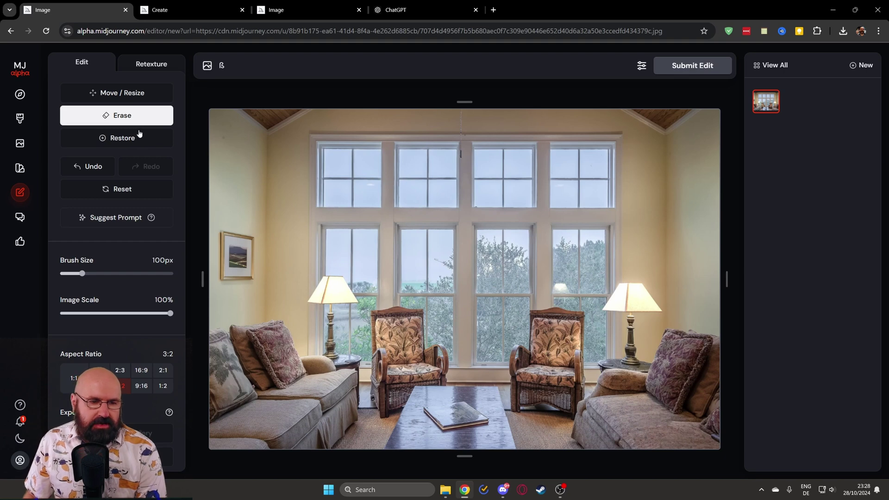
mouse_move(395, 193)
left_mouse_down()
mouse_move(374, 372)
mouse_move(485, 245)
mouse_move(370, 303)
mouse_move(385, 265)
mouse_move(424, 259)
mouse_move(407, 296)
left_mouse_up()
left_click(113, 138)
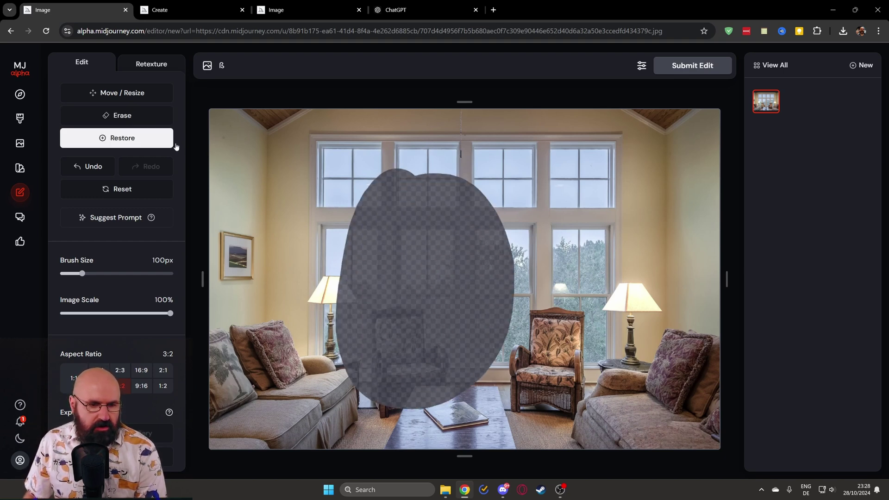
mouse_move(391, 162)
left_mouse_down()
mouse_move(362, 210)
mouse_move(336, 340)
mouse_move(370, 278)
mouse_move(404, 154)
mouse_move(451, 174)
mouse_move(469, 216)
mouse_move(423, 260)
mouse_move(438, 339)
mouse_move(340, 375)
mouse_move(395, 221)
mouse_move(402, 391)
mouse_move(449, 395)
mouse_move(476, 286)
left_mouse_up()
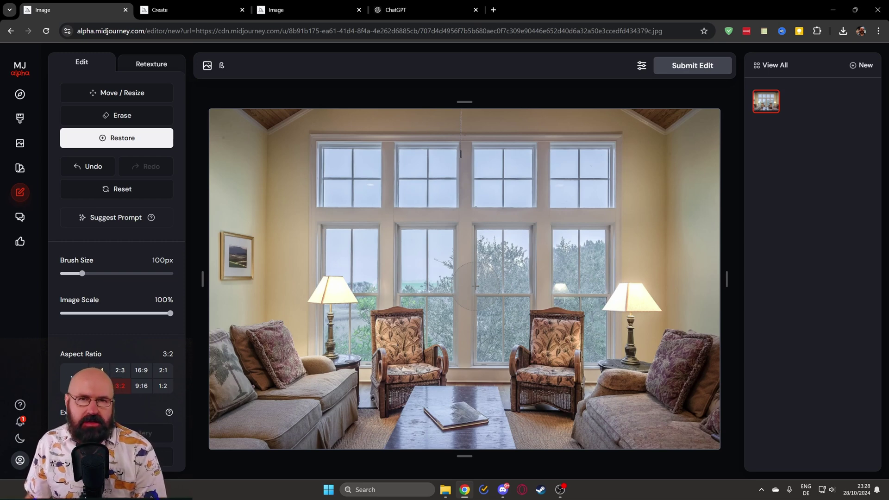
Step: Erase the central armchair, windows and right lamp shade, then set Brush Size to 180px
left_click(119, 115)
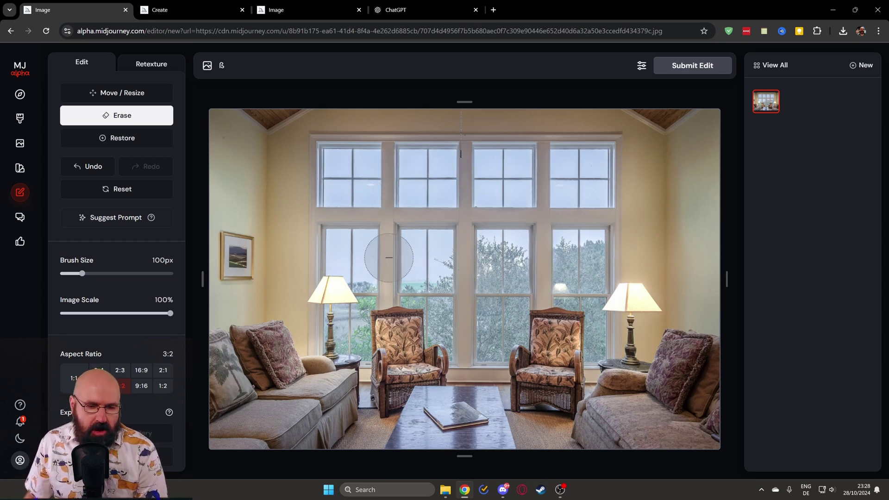
mouse_move(389, 257)
left_mouse_down()
mouse_move(376, 378)
mouse_move(399, 386)
mouse_move(459, 329)
mouse_move(449, 264)
mouse_move(394, 281)
mouse_move(424, 281)
mouse_move(422, 314)
left_mouse_up()
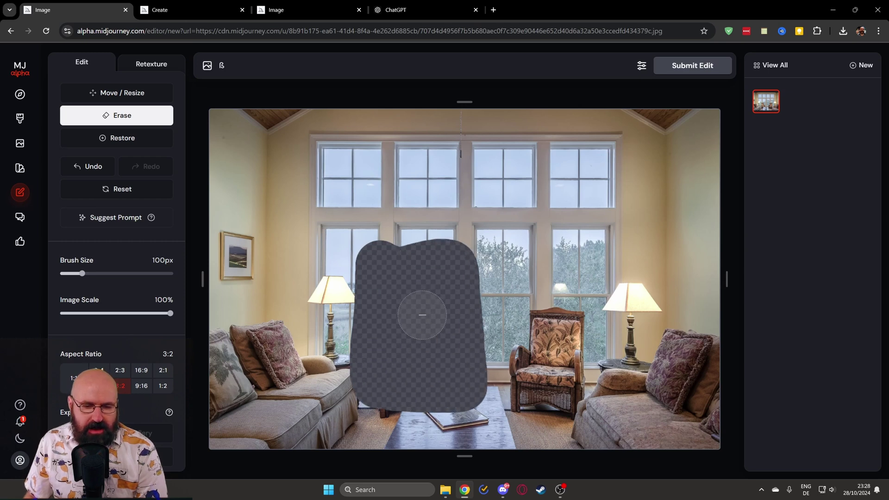
left_click_drag(620, 293, 609, 308)
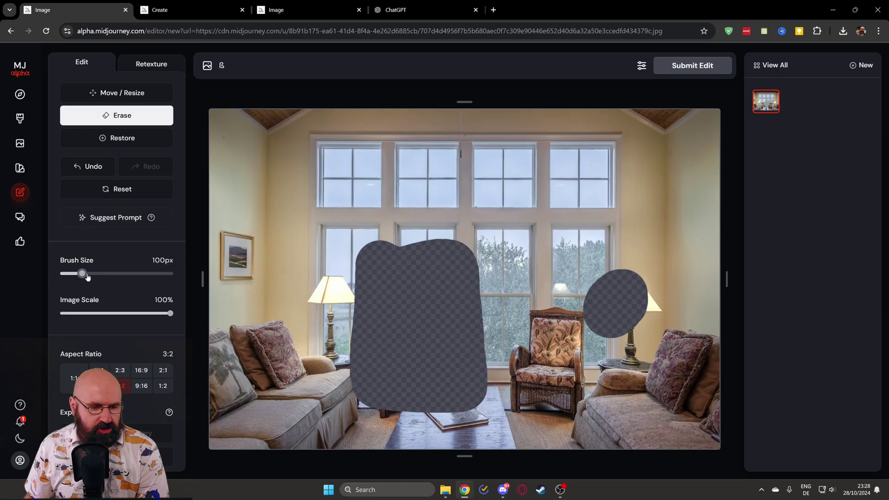
mouse_move(85, 273)
left_mouse_down()
mouse_move(179, 273)
mouse_move(94, 272)
mouse_move(169, 273)
mouse_move(99, 282)
left_mouse_up()
mouse_move(171, 313)
left_mouse_down()
mouse_move(97, 313)
mouse_move(179, 310)
mouse_move(96, 313)
mouse_move(182, 316)
left_mouse_up()
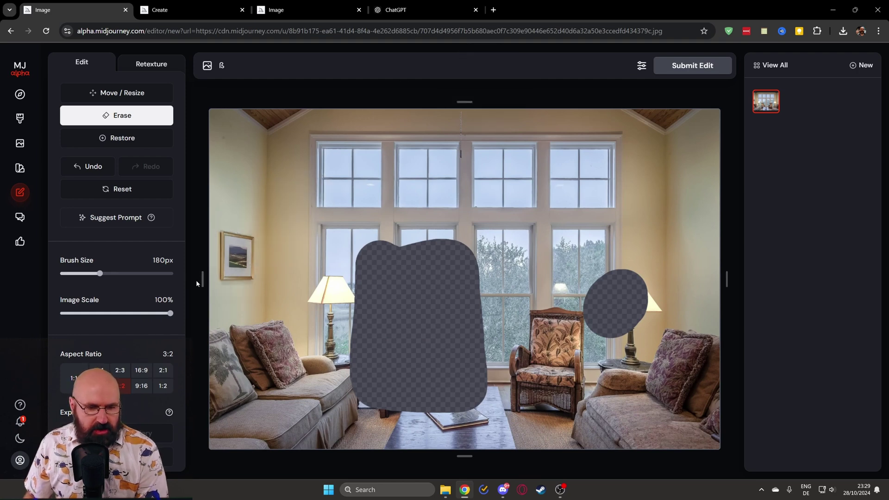
Step: Extend the canvas leftward, then set the aspect ratio to 3:2 and then 1:1
left_click_drag(202, 280, 103, 278)
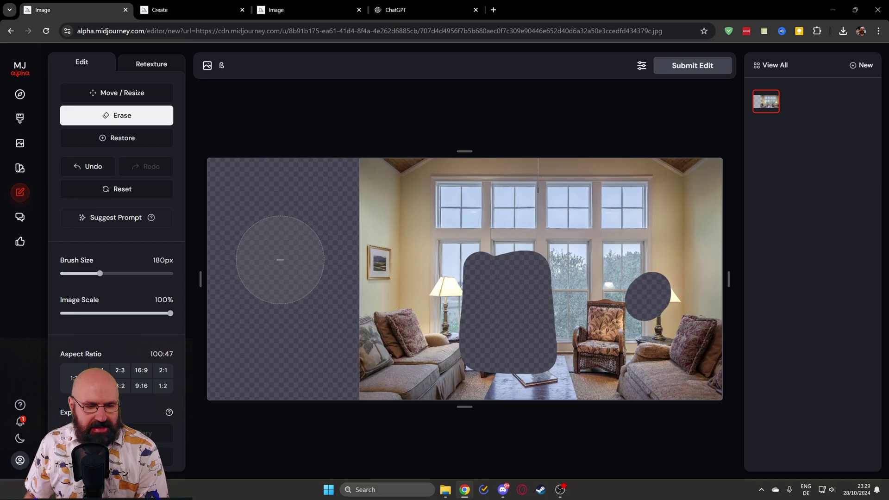
left_click(119, 386)
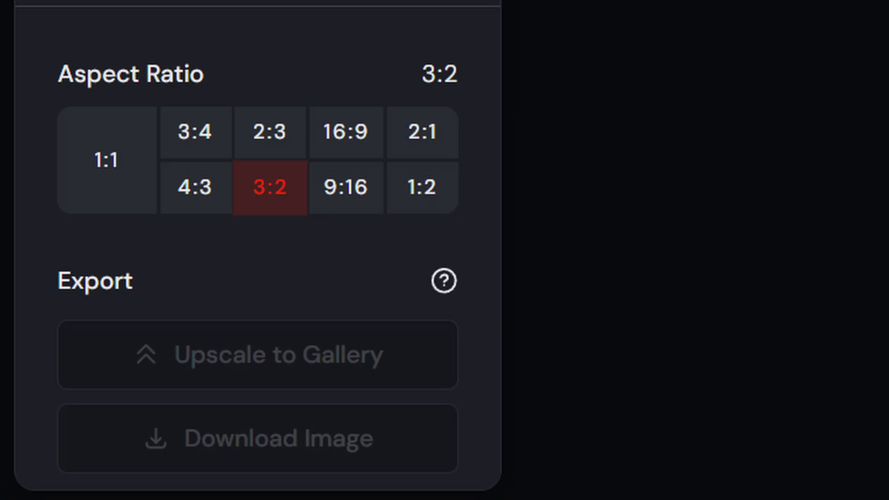
left_click(106, 160)
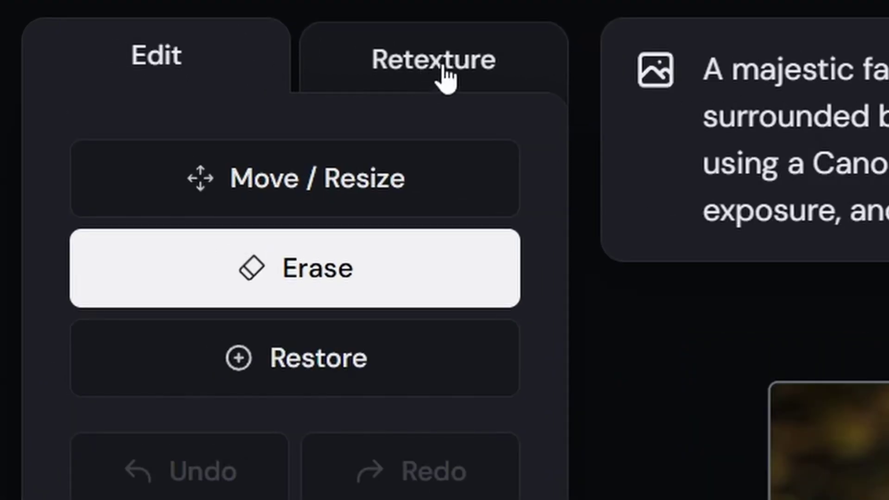
Step: Switch to Retexture and compare the retextured snowy deer variants in the right panel
left_click(442, 78)
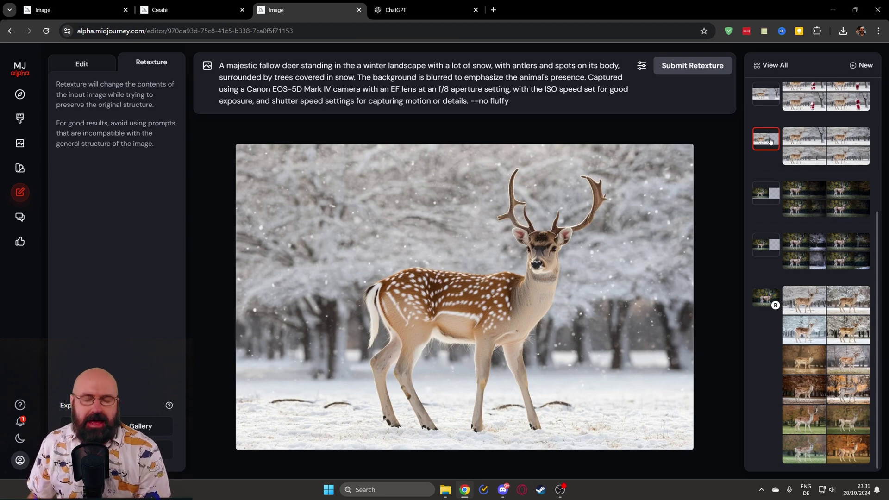
left_click(813, 138)
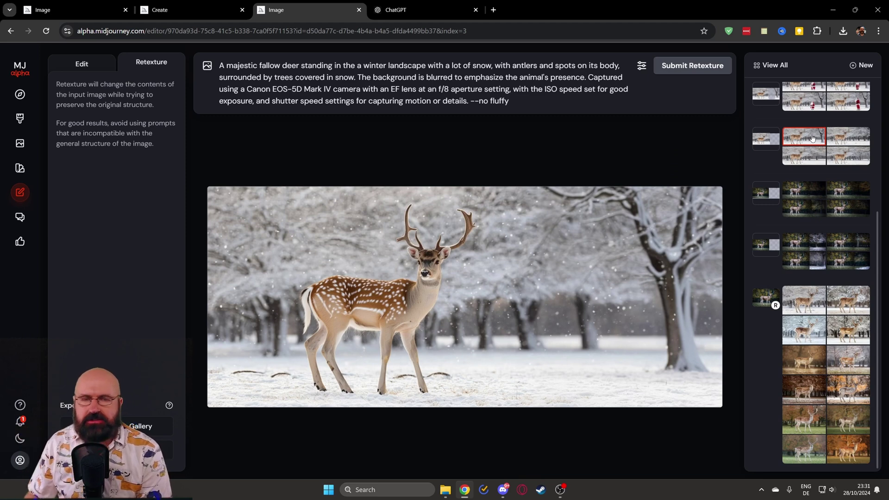
left_click(850, 136)
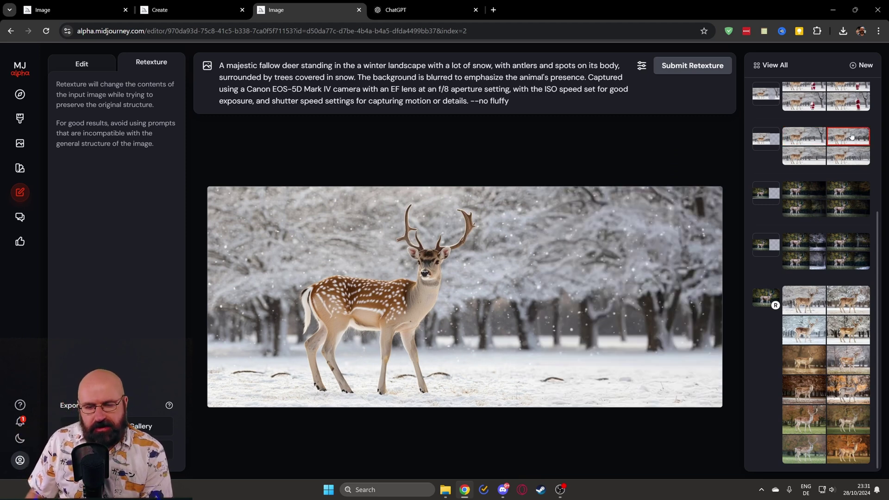
left_click(806, 159)
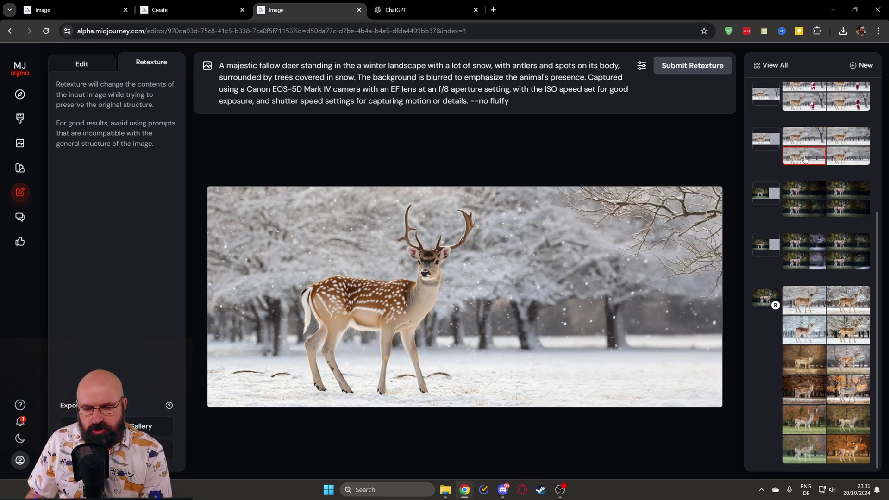
left_click(852, 159)
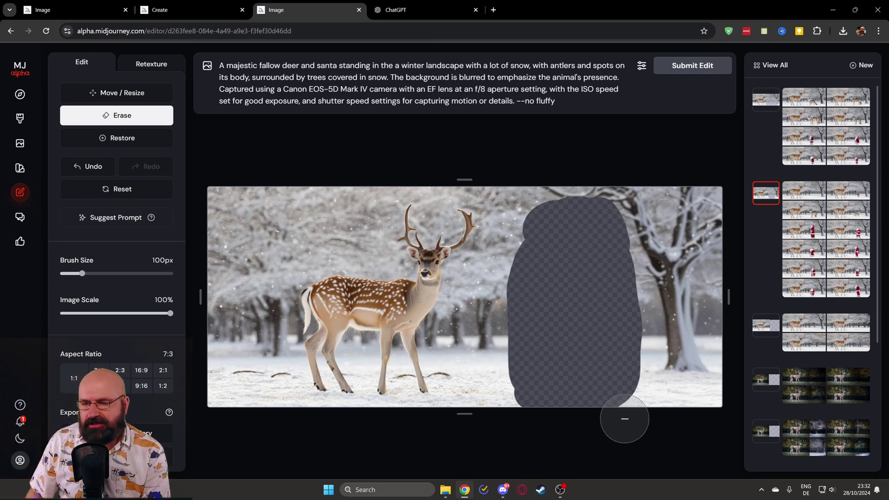
Step: Preview the Santa thumbnails one by one and return to the row-5 left variant
left_click(802, 236)
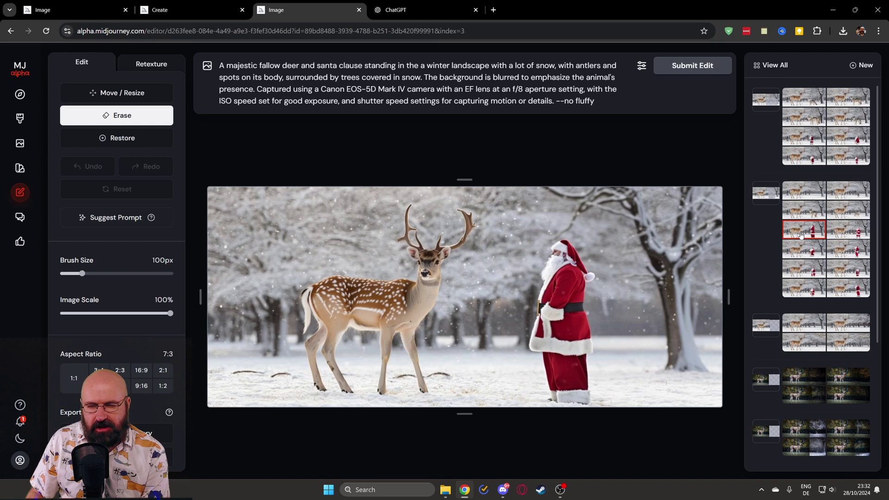
left_click(840, 232)
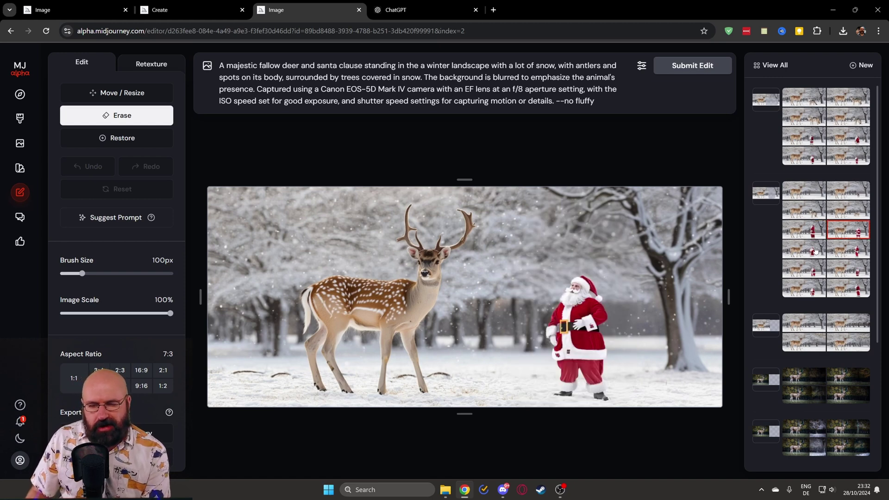
left_click(846, 253)
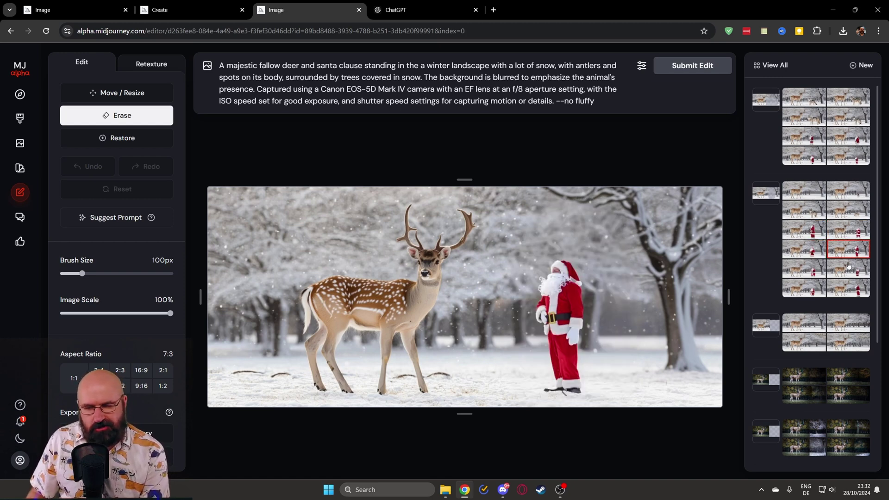
left_click(849, 267)
left_click(814, 272)
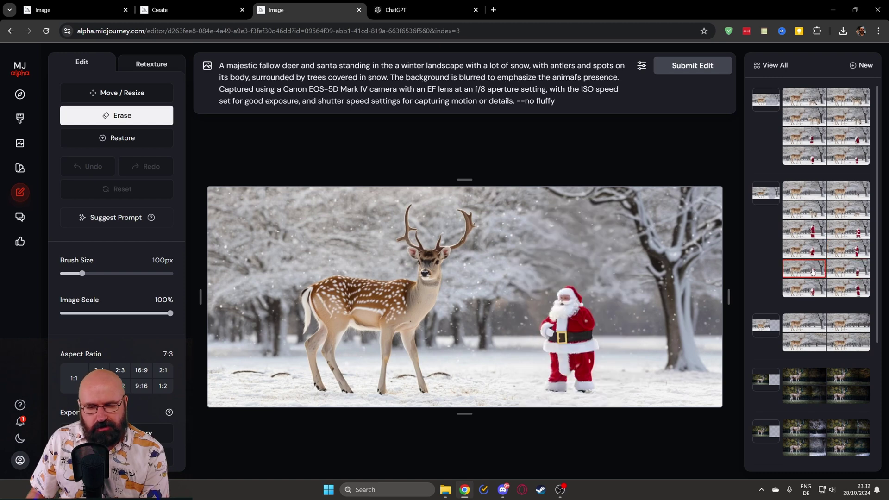
left_click(813, 291)
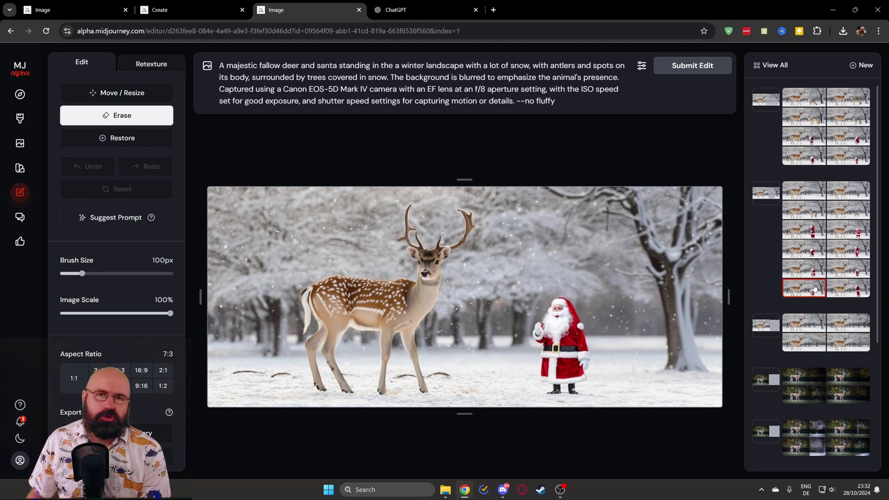
left_click(813, 270)
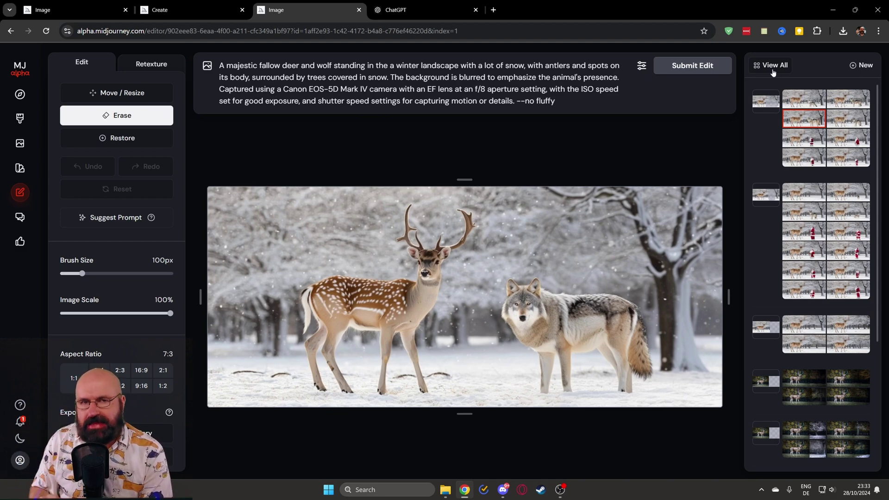
Step: In the View All gallery, load the white-dress queen on a sunset throne into the editor
left_click(773, 69)
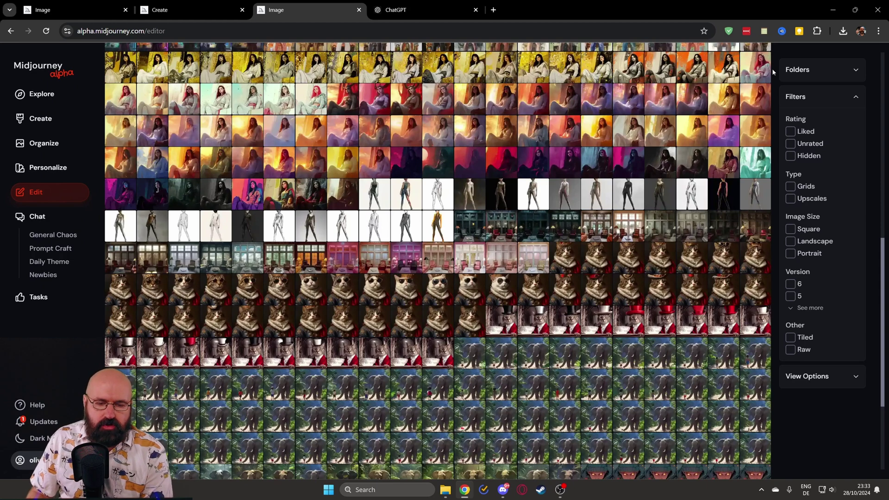
scroll(750, 143, "up", 5)
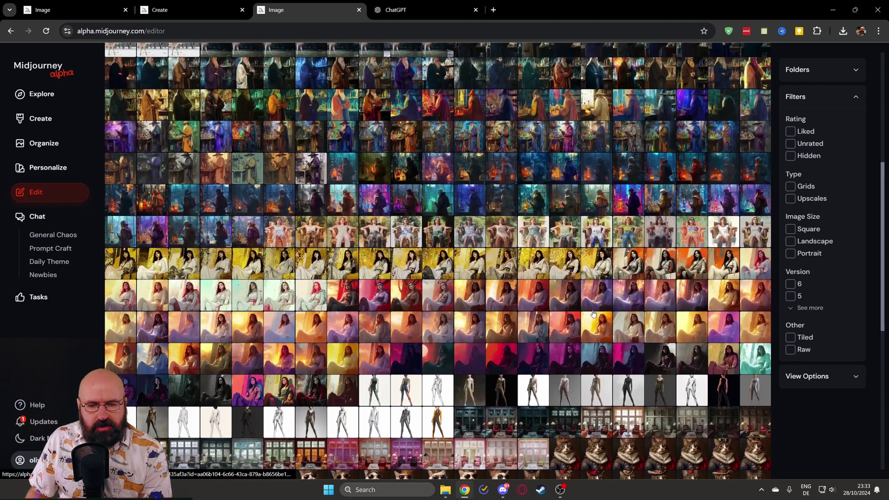
scroll(580, 225, "down", 1)
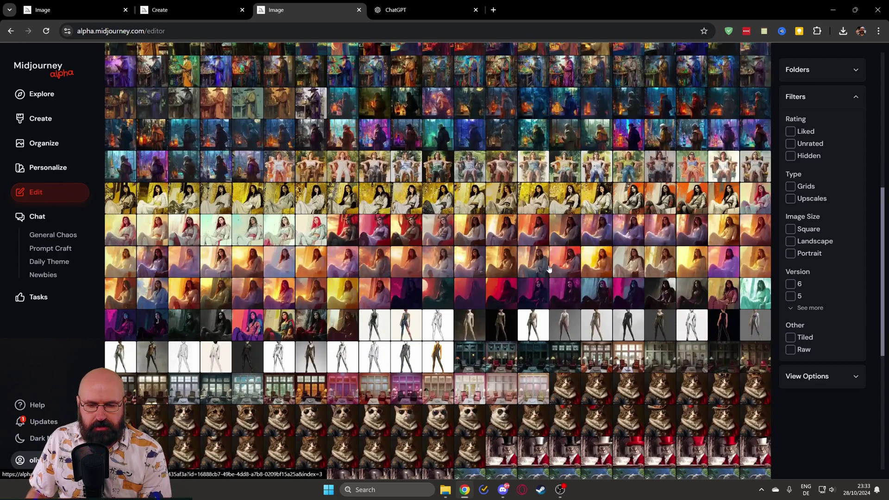
left_click(529, 263)
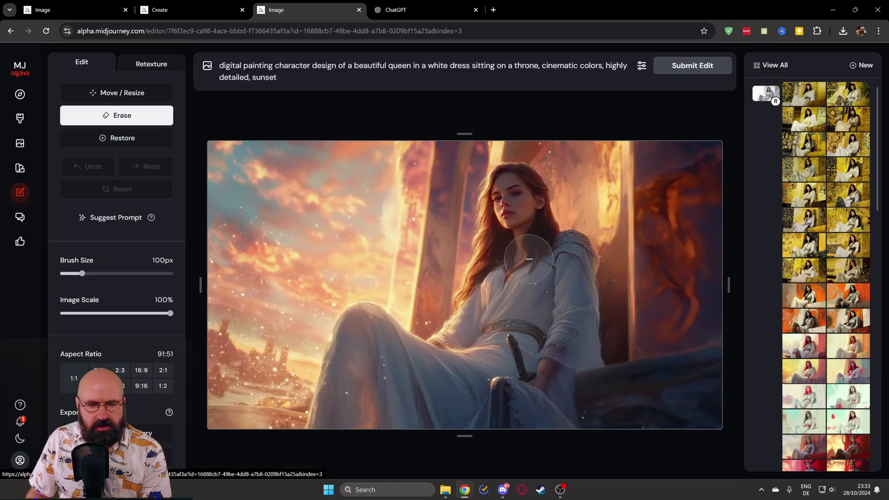
Step: Enter Retexture mode and load the black-and-white pencil sketch of the seated woman
left_click(143, 67)
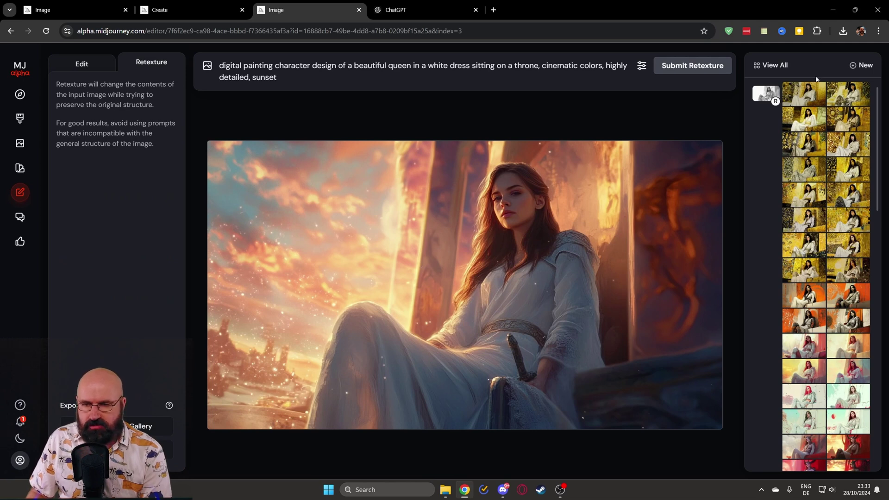
left_click(766, 94)
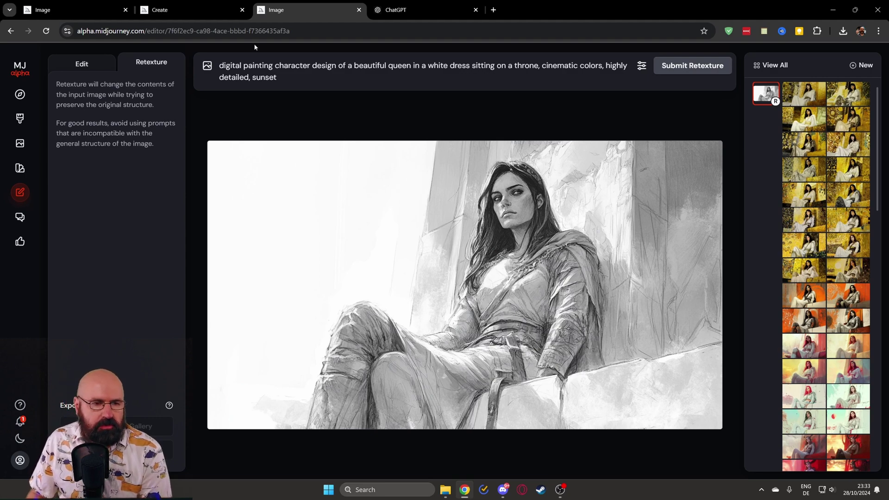
Step: Go to the Create page tab and scroll up through the colourful retextured queen paintings
left_click(161, 11)
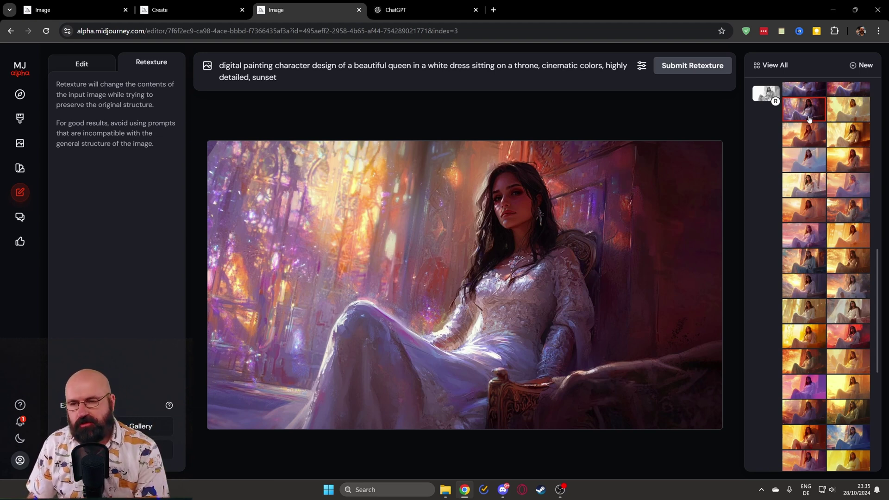
scroll(803, 368, "up", 5)
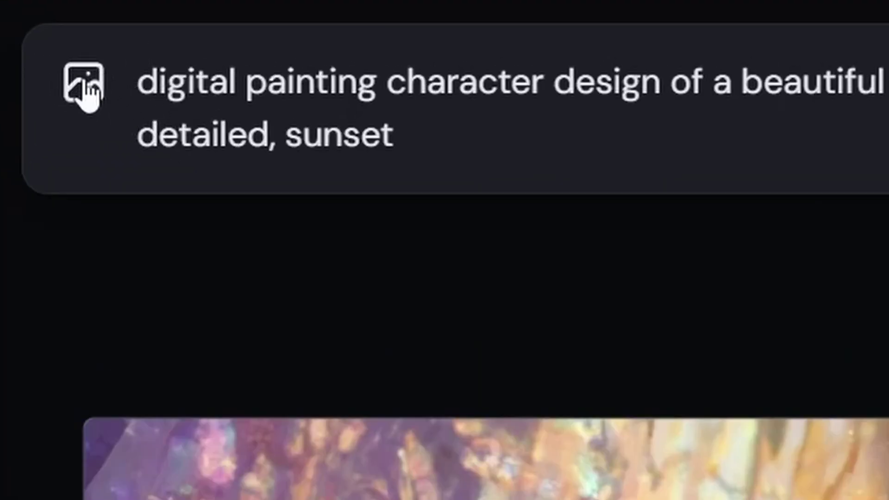
Step: Attach the gold mosaic Klimt portrait as a reference image on the queen prompt
left_click(86, 93)
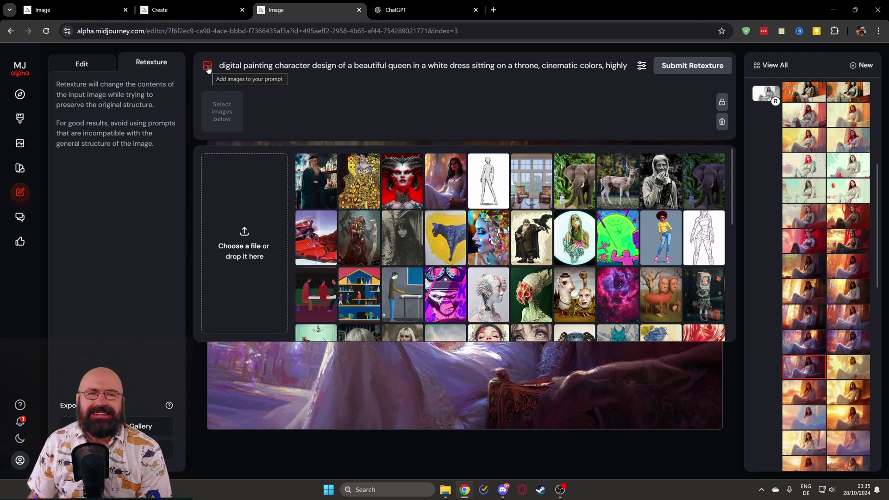
left_click(208, 69)
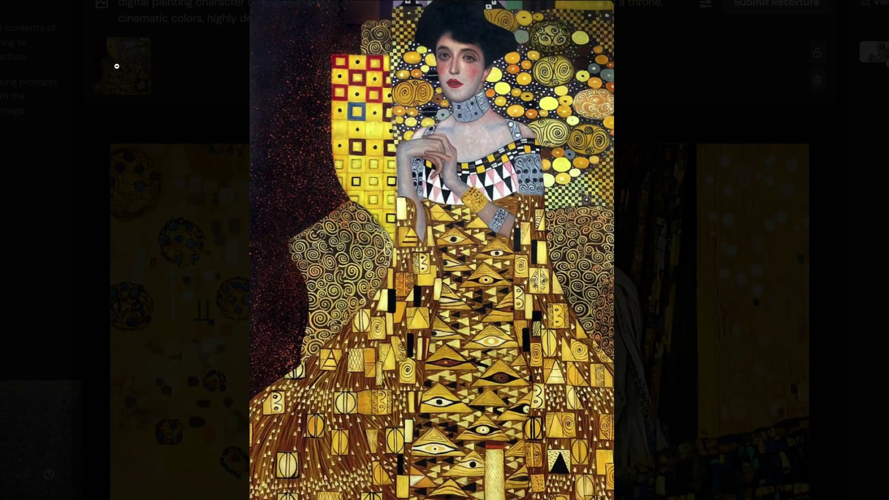
Step: Close the enlarged Klimt reference to reveal the gold-toned retextured queen
left_click(139, 129)
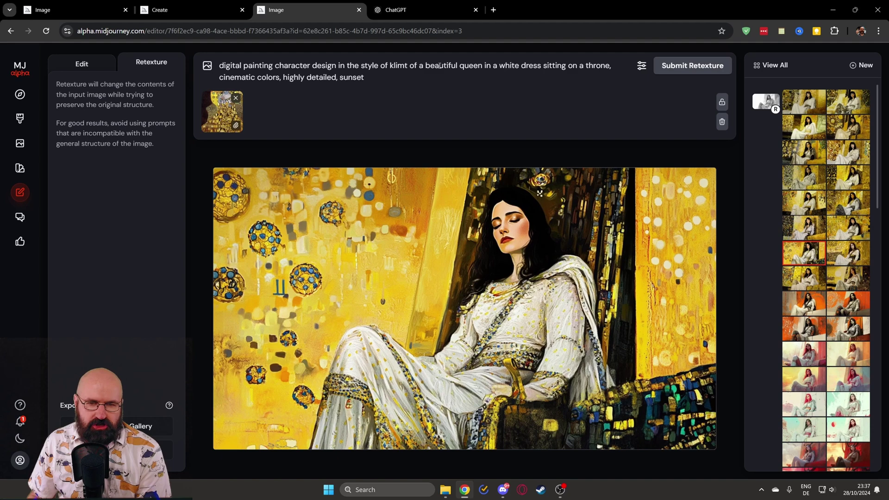